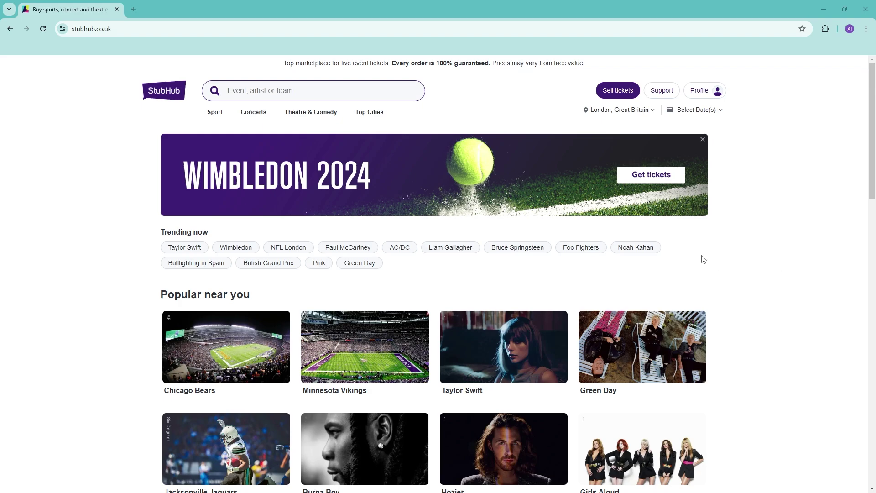
# Open the Taylor Swift card from the home page to see 5 Wembley dates and 36 events.
pyautogui.scroll(-2, 830, 306)
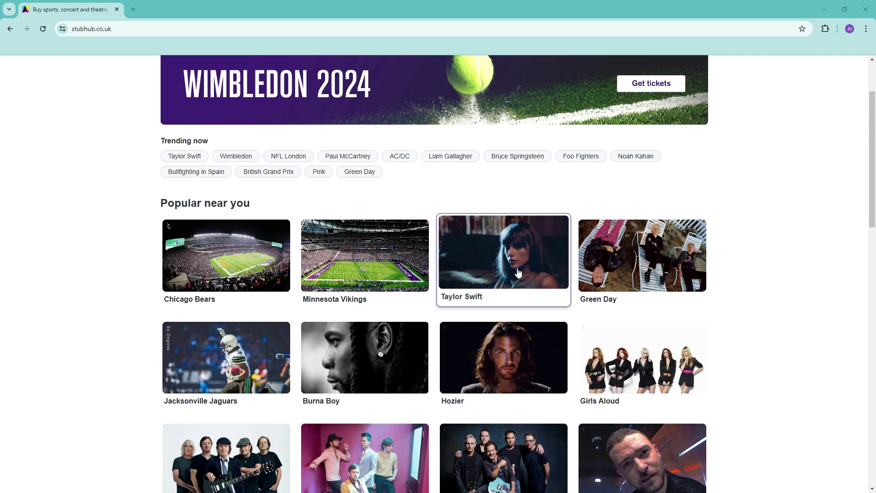
pyautogui.click(524, 258)
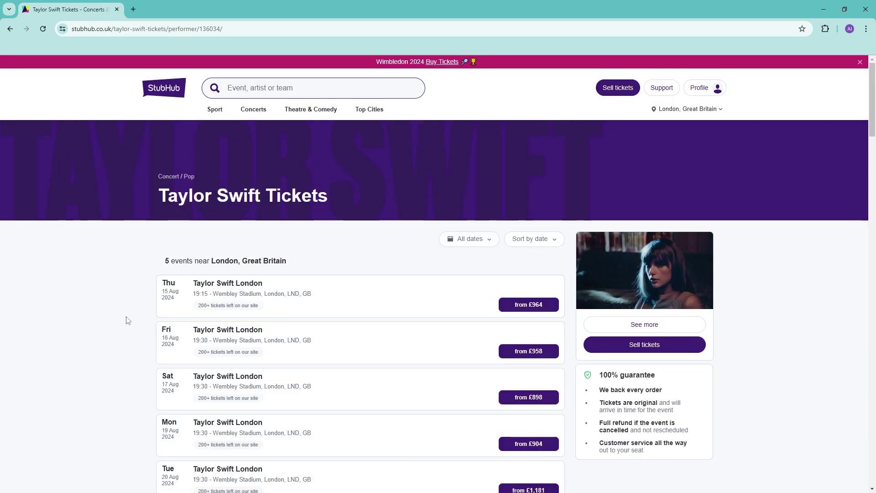
pyautogui.scroll(-2, 111, 361)
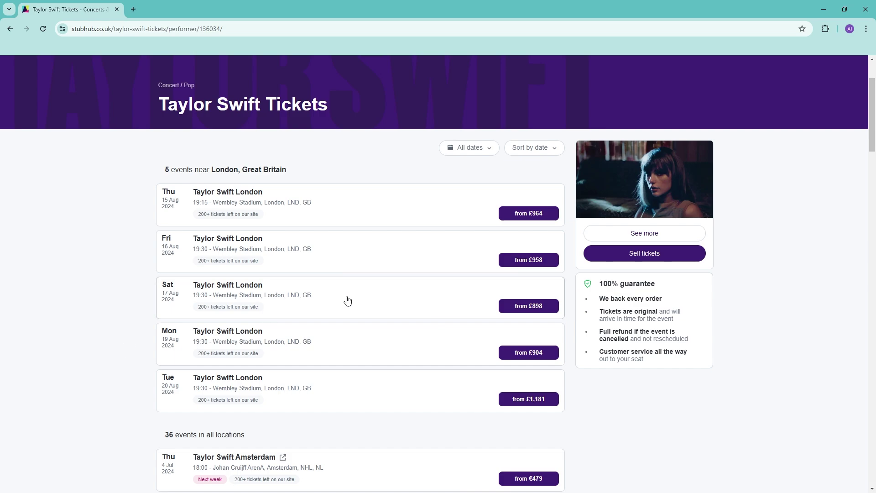
pyautogui.scroll(-3, 113, 370)
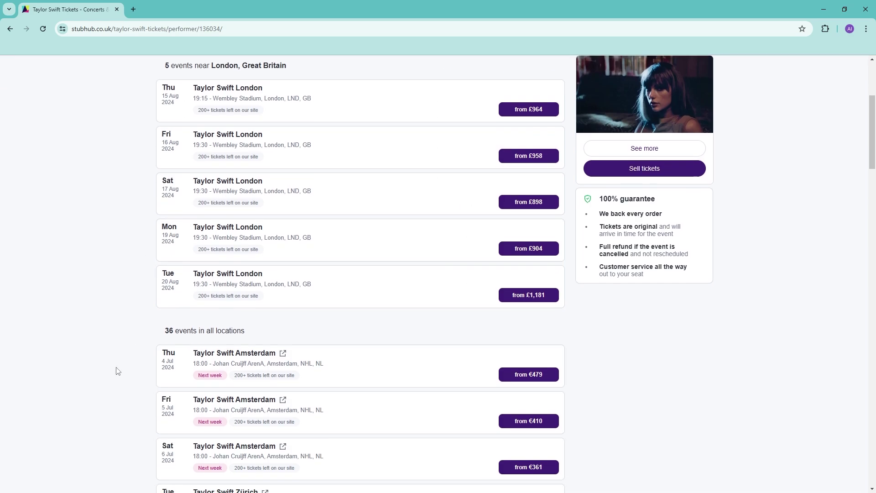
pyautogui.scroll(3, 328, 376)
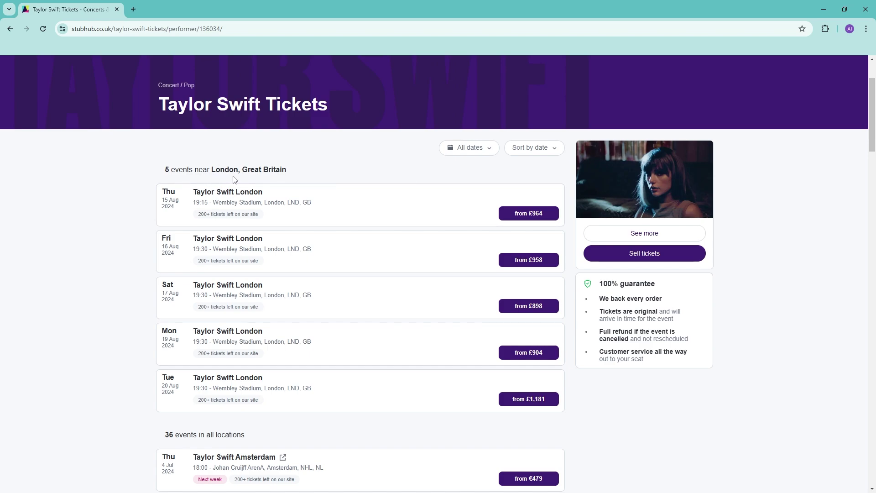
pyautogui.scroll(-2, 542, 306)
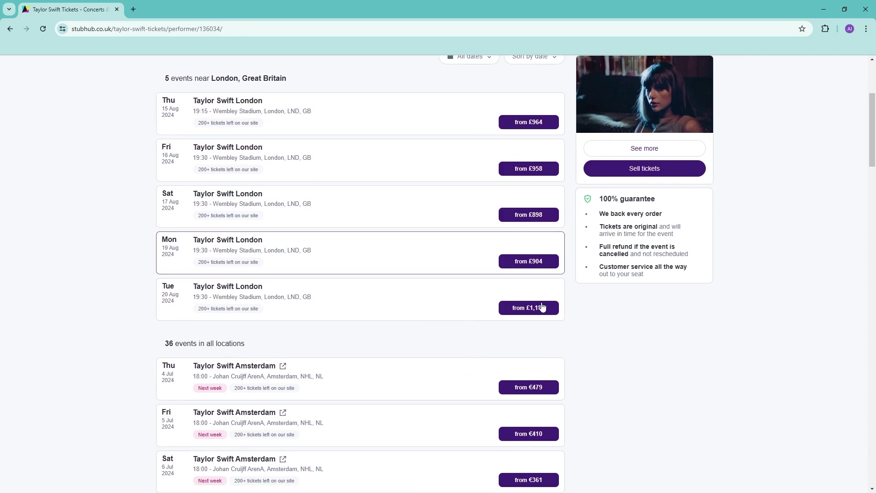
pyautogui.scroll(-10, 470, 440)
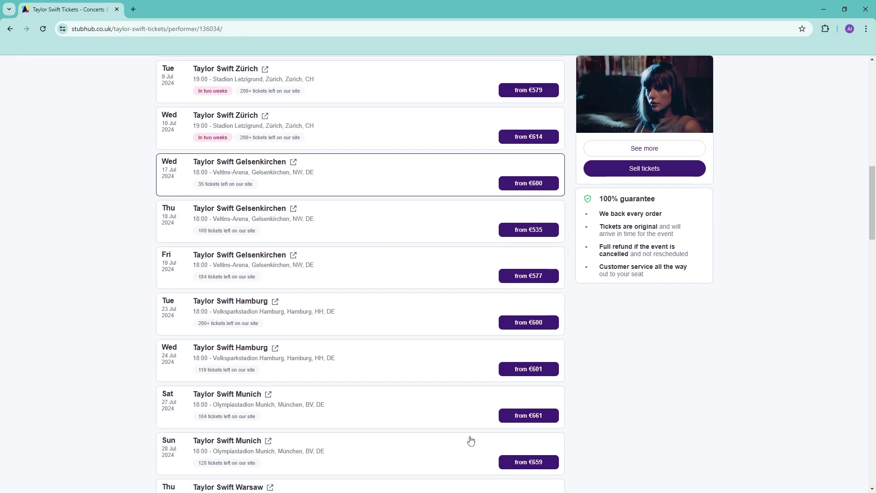
pyautogui.scroll(-2, 471, 440)
pyautogui.scroll(14, 467, 372)
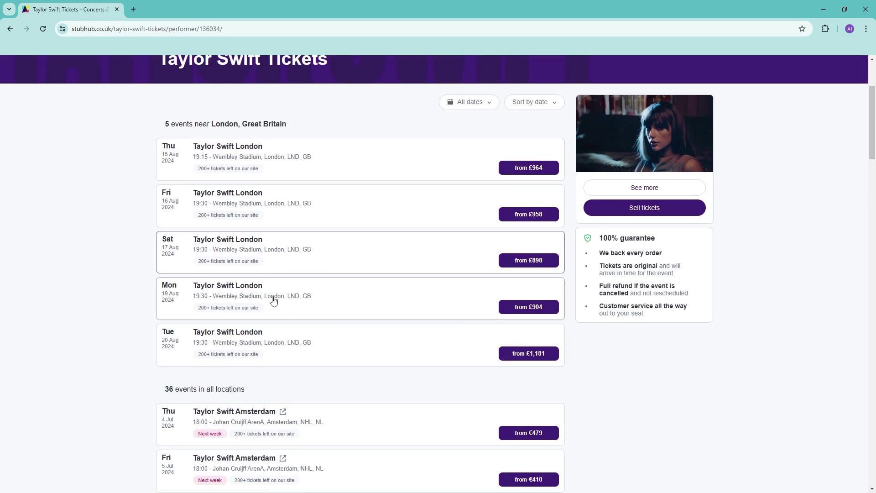
# Open the Mon 19 Aug Wembley concert tickets and dismiss the event information notice.
pyautogui.click(413, 300)
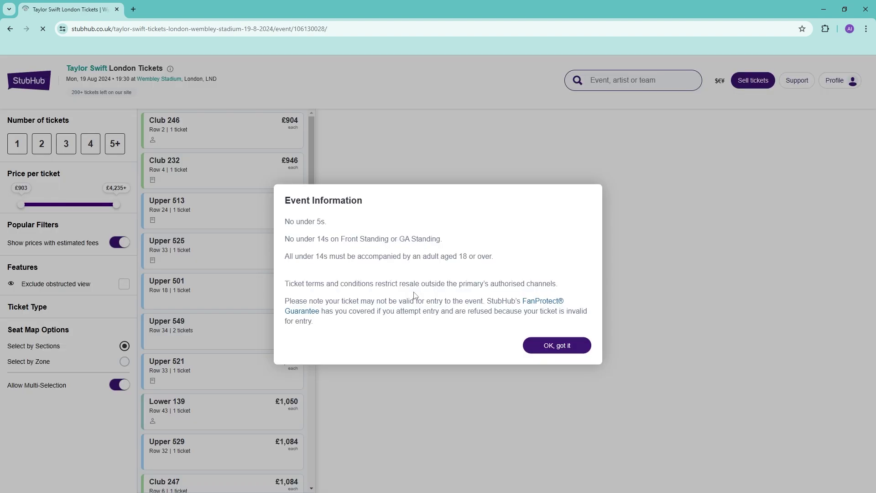
pyautogui.click(563, 347)
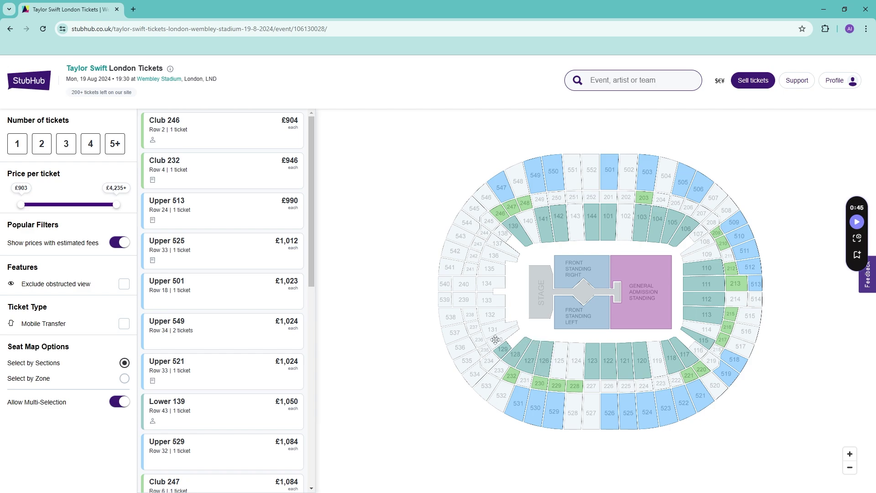
pyautogui.scroll(-4, 217, 317)
pyautogui.scroll(-5, 219, 319)
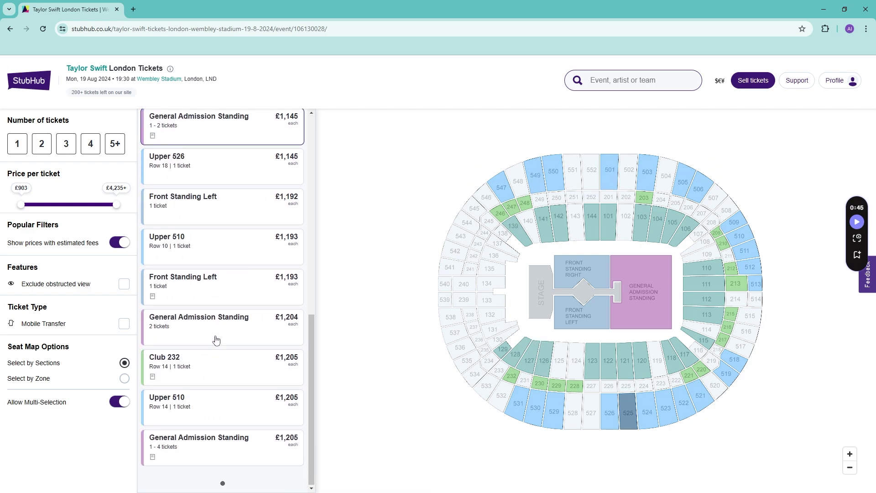
pyautogui.scroll(7, 217, 338)
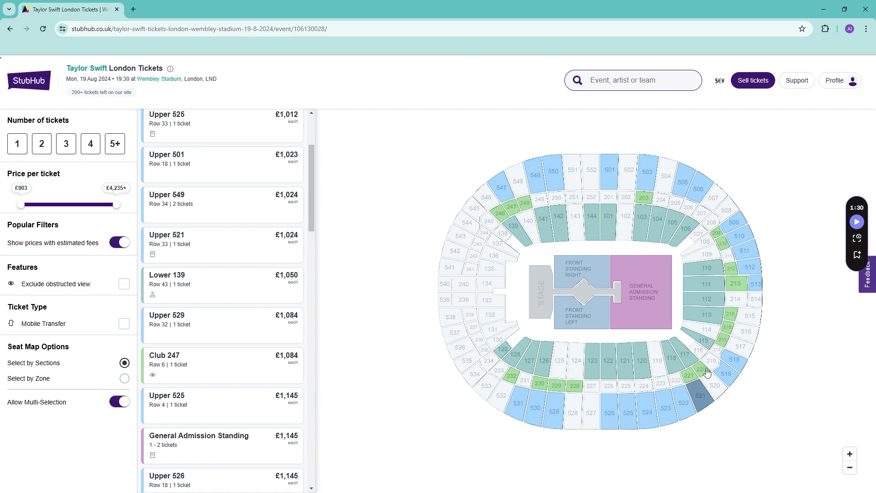
pyautogui.scroll(-20, 201, 272)
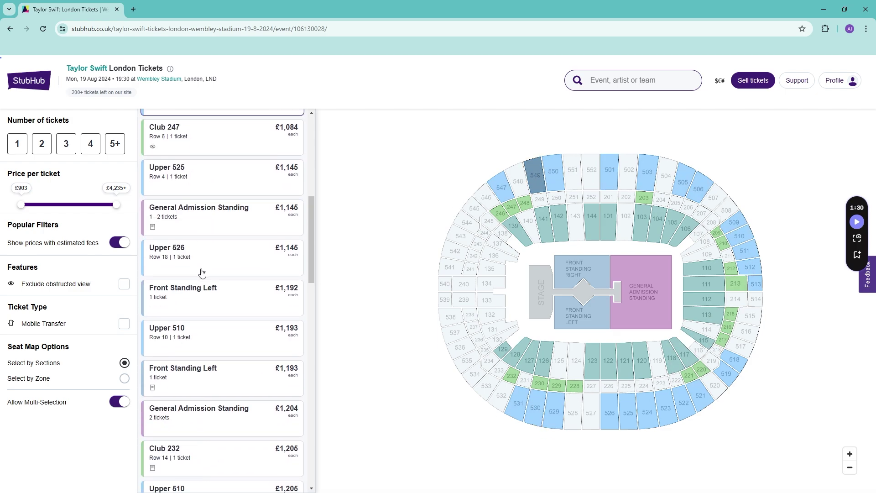
pyautogui.scroll(20, 212, 358)
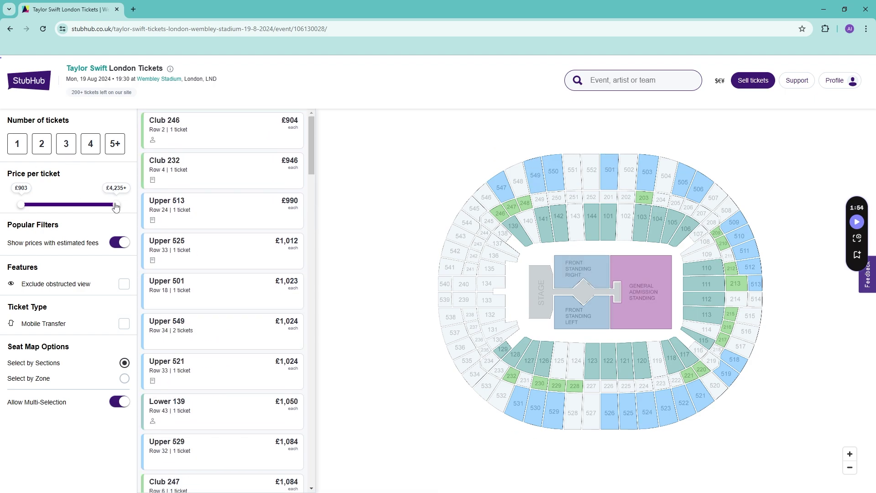
# Cap the price at £1,800, exclude obstructed views and show only Mobile Transfer tickets.
pyautogui.moveTo(116, 204); pyautogui.dragTo(48, 204)
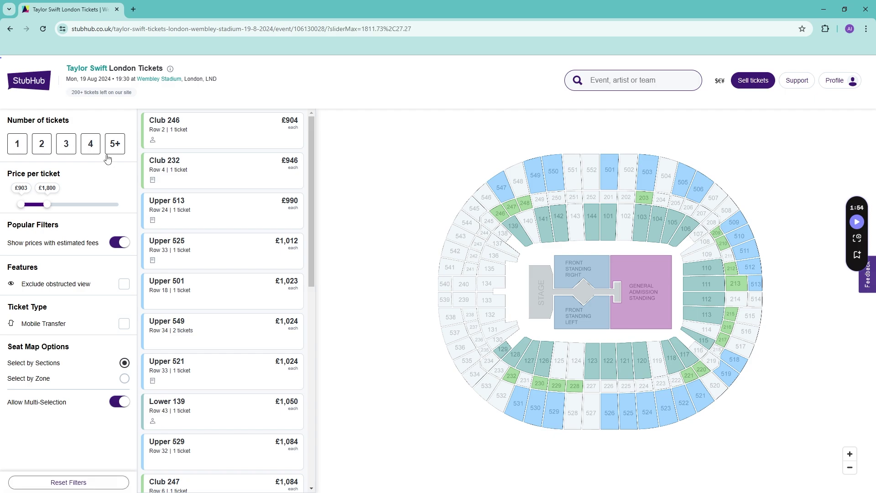
pyautogui.click(124, 284)
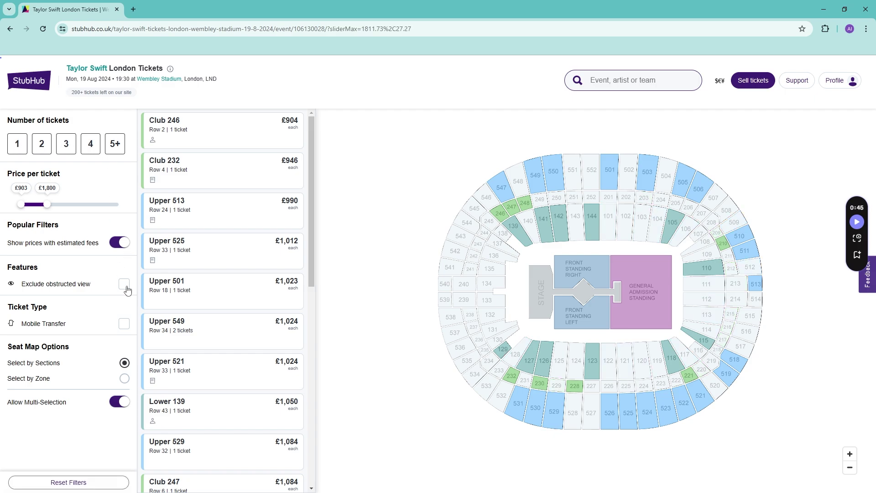
pyautogui.click(124, 324)
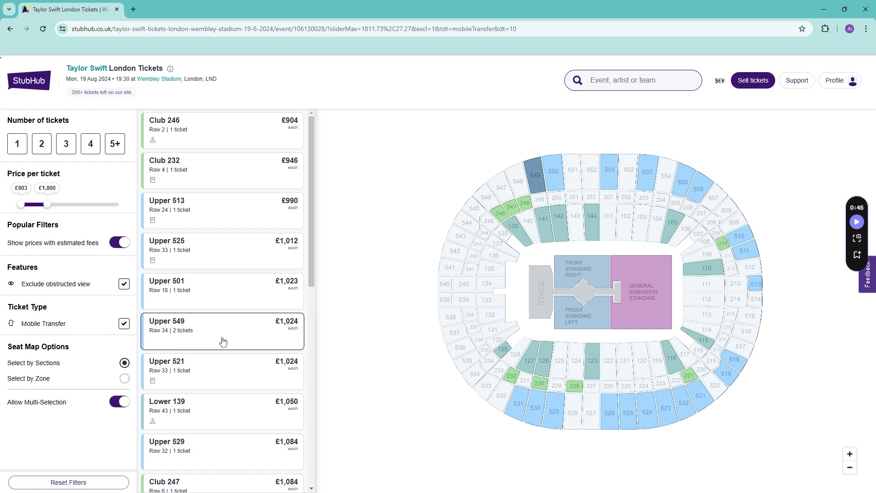
pyautogui.scroll(-1, 218, 341)
pyautogui.scroll(1, 224, 333)
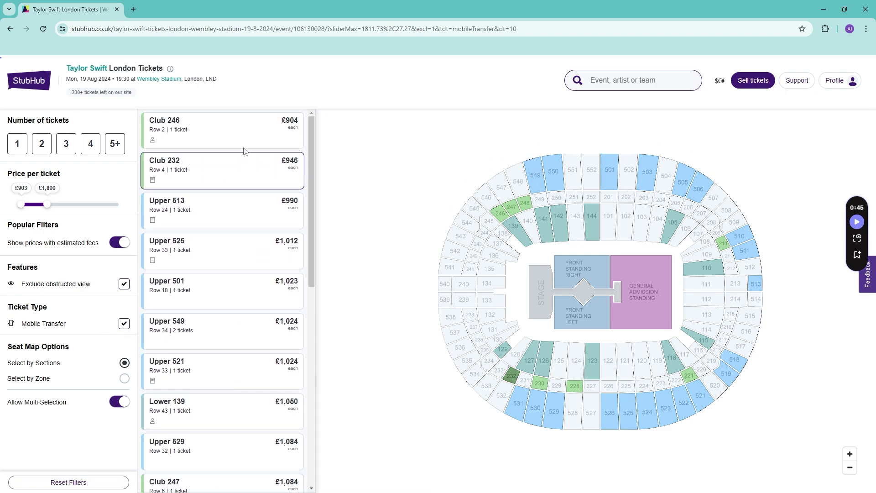
# Open the £904-each Club 246 ticket details.
pyautogui.click(175, 138)
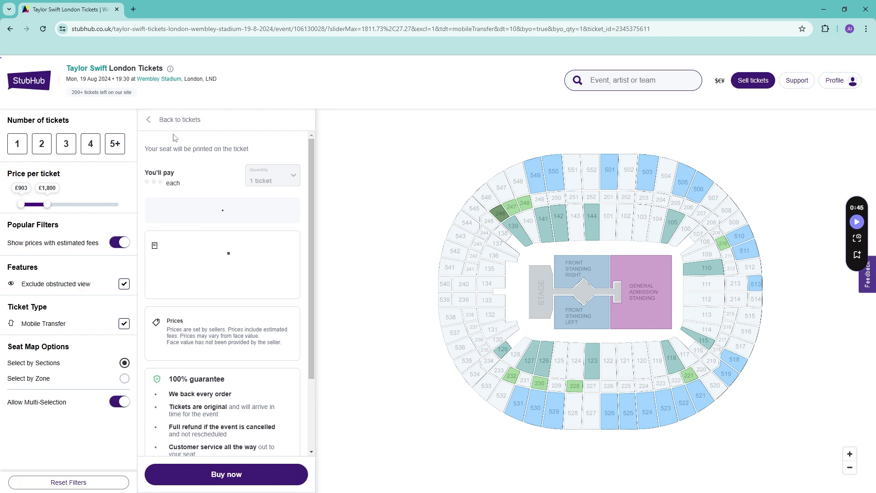
pyautogui.scroll(-2, 230, 319)
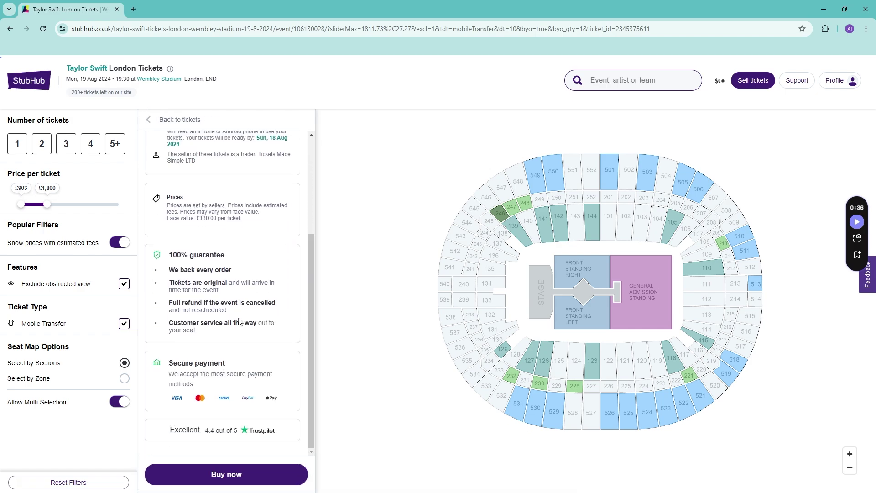
pyautogui.scroll(3, 274, 283)
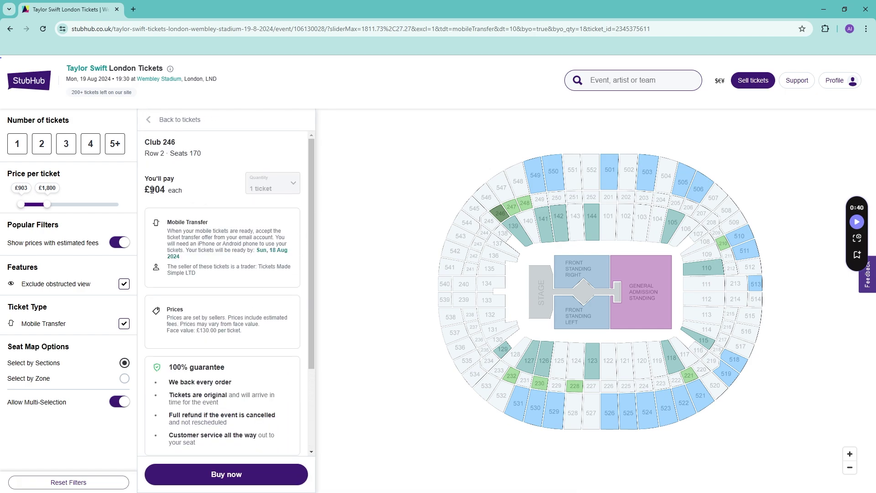
pyautogui.moveTo(152, 189); pyautogui.dragTo(205, 191)
pyautogui.click(212, 192)
# Set the number of tickets to 1 and review the refund-if-cancelled guarantee.
pyautogui.click(41, 150)
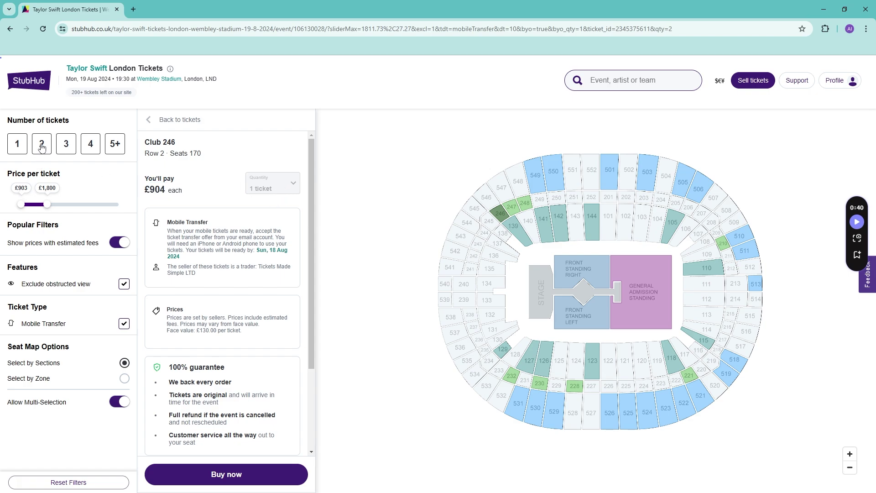
pyautogui.click(16, 145)
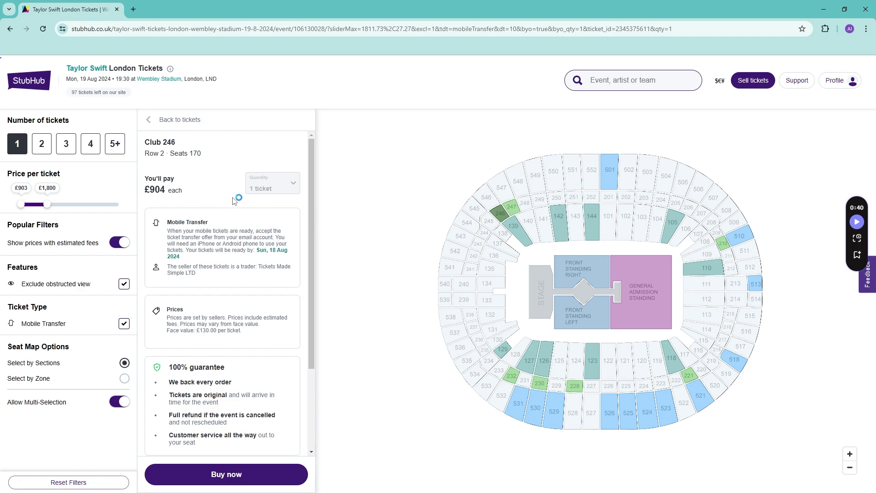
pyautogui.scroll(-3, 251, 320)
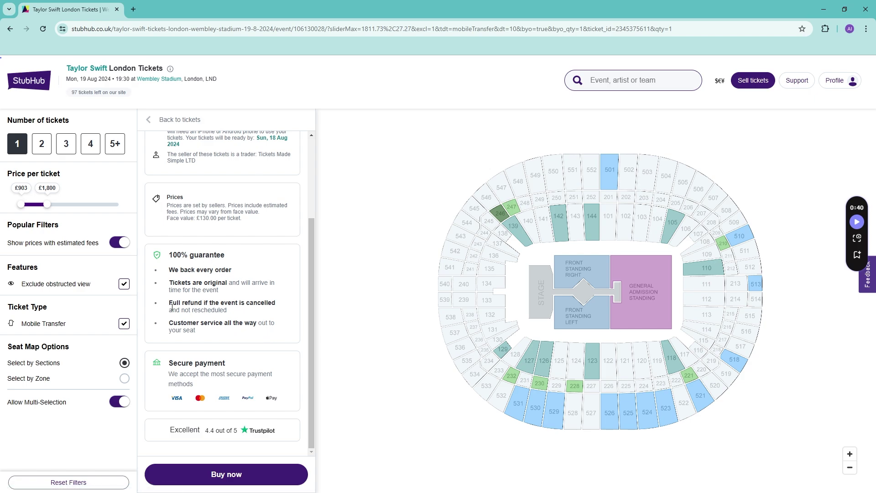
pyautogui.moveTo(197, 303); pyautogui.dragTo(278, 303)
pyautogui.click(255, 317)
# Buy the single Club 246 ticket, reaching the £928.92 checkout review.
pyautogui.click(243, 475)
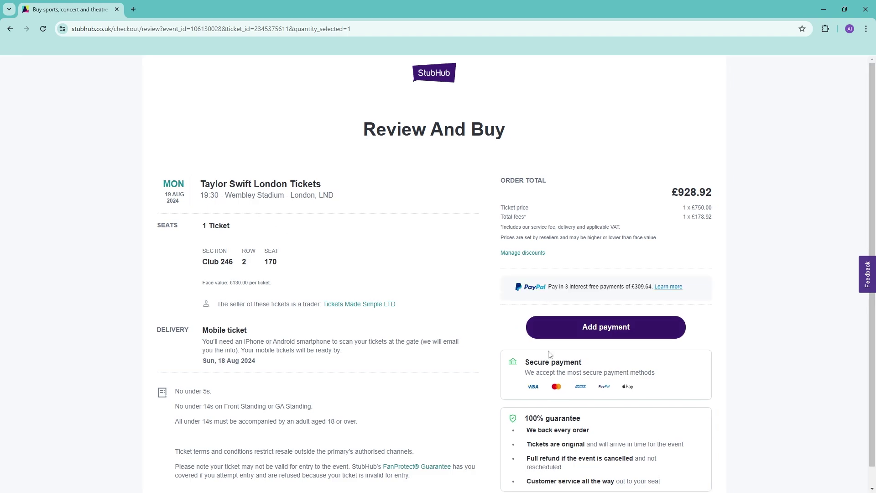
# Go back via the StubHub home page to the Taylor Swift page's five Wembley dates.
pyautogui.click(438, 74)
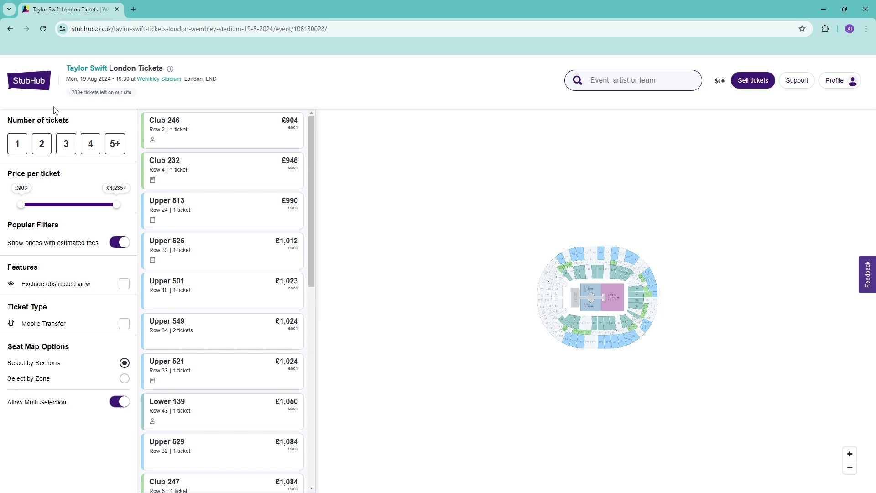
pyautogui.click(35, 89)
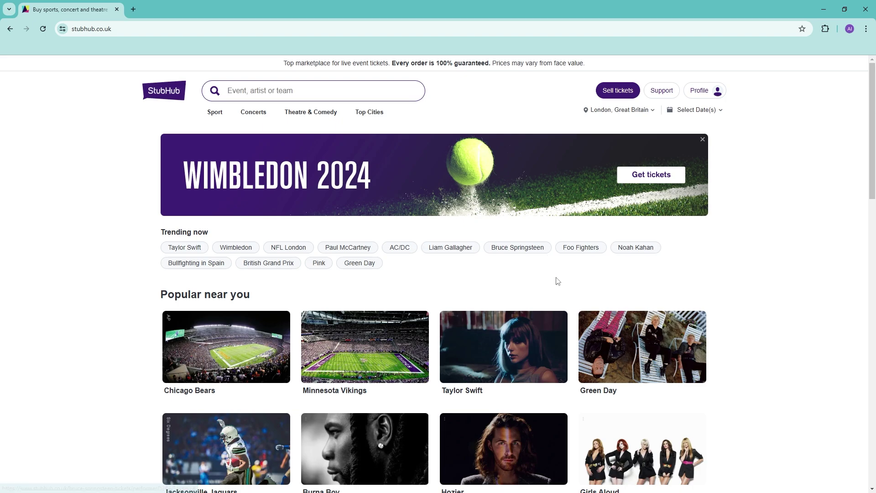
pyautogui.scroll(-3, 100, 387)
pyautogui.click(511, 204)
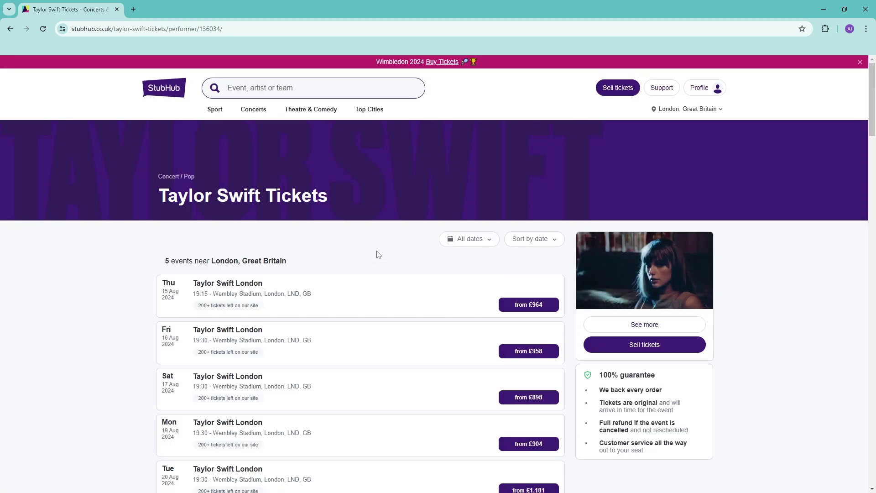
pyautogui.scroll(-2, 379, 254)
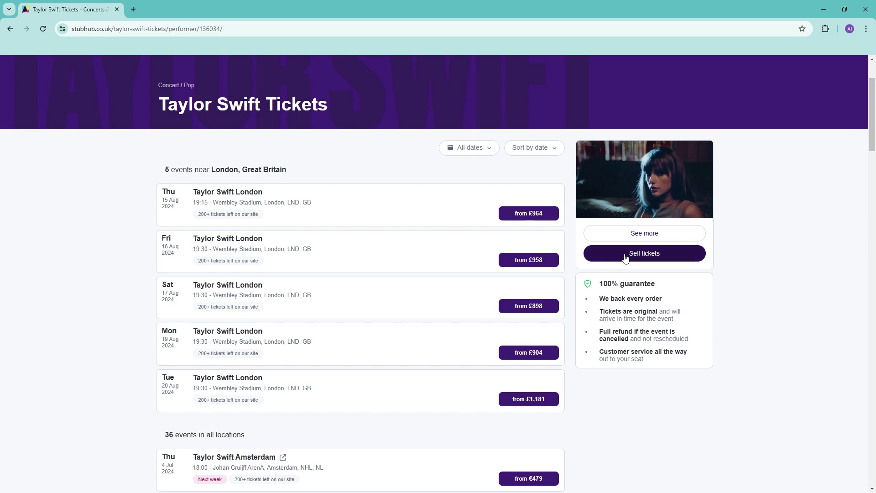
# Start selling a ticket for the Tue 9 Jul Zürich concert and acknowledge the event notice.
pyautogui.click(663, 258)
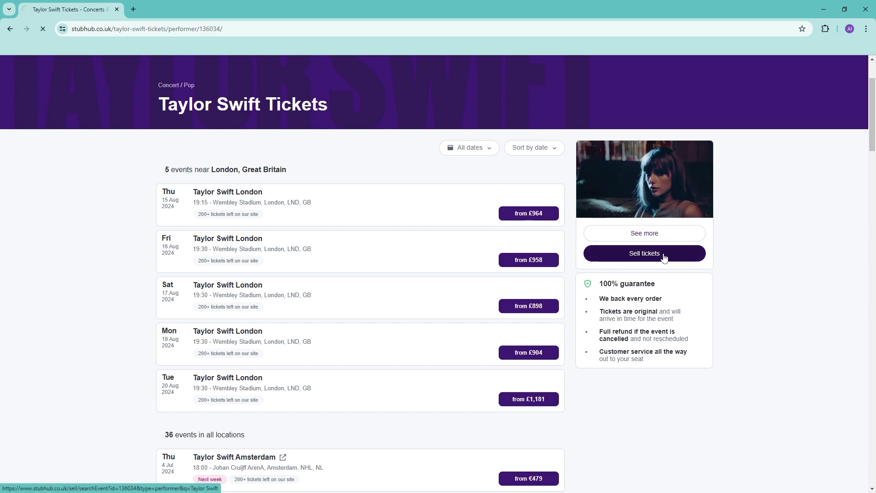
pyautogui.scroll(-4, 411, 326)
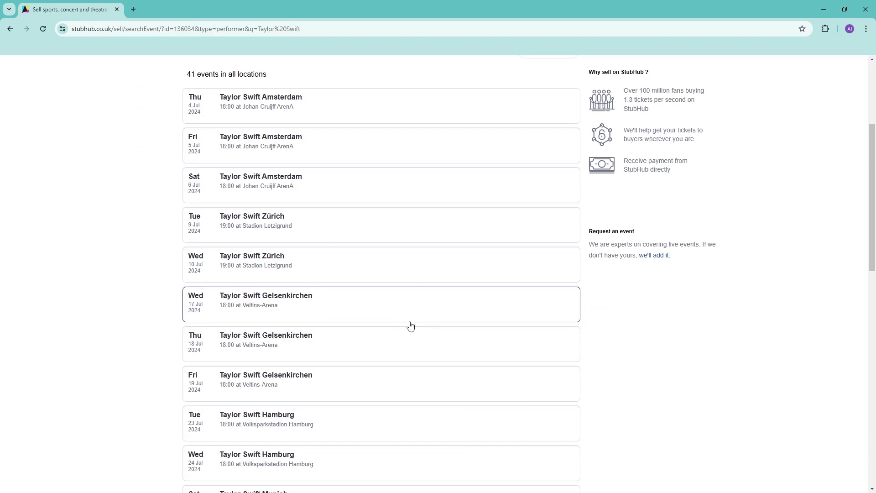
pyautogui.click(291, 227)
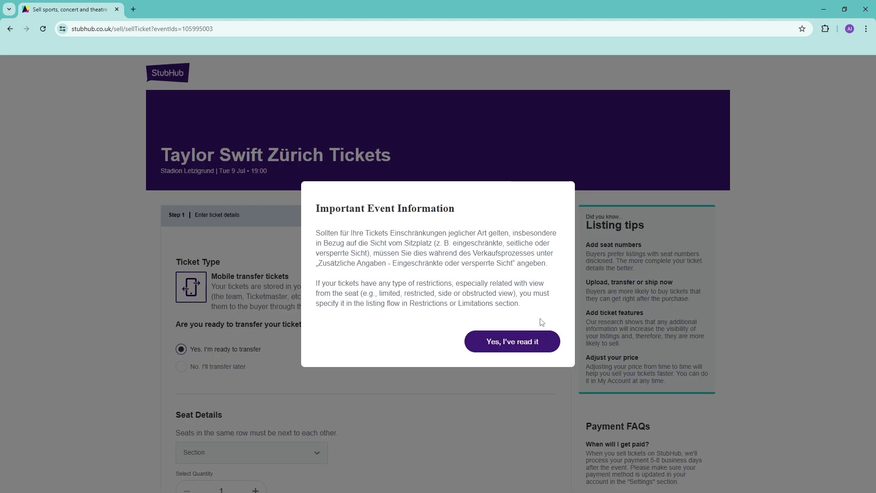
pyautogui.click(519, 340)
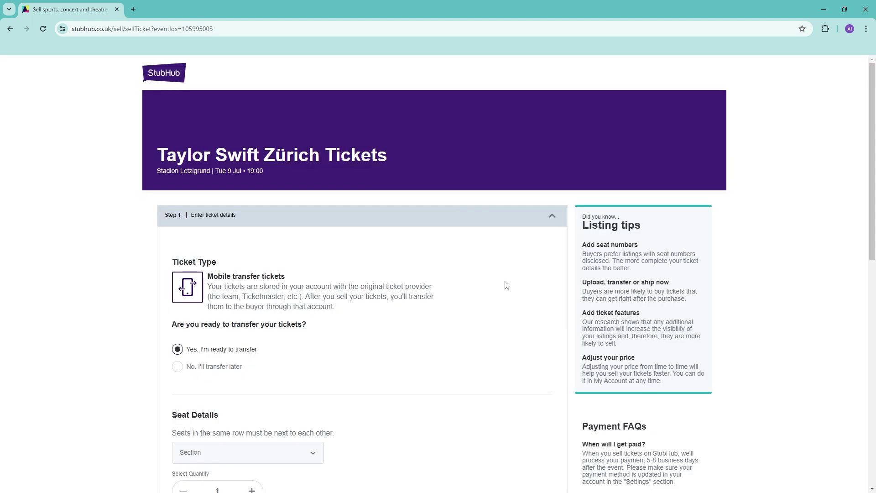
# Keep the Zürich tickets set as ready to transfer now on the sell form.
pyautogui.scroll(-2, 489, 289)
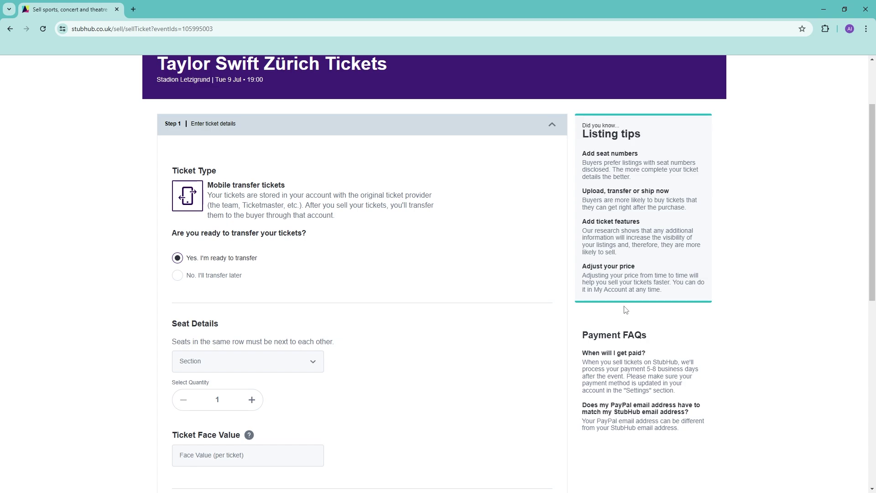
pyautogui.scroll(-1, 433, 291)
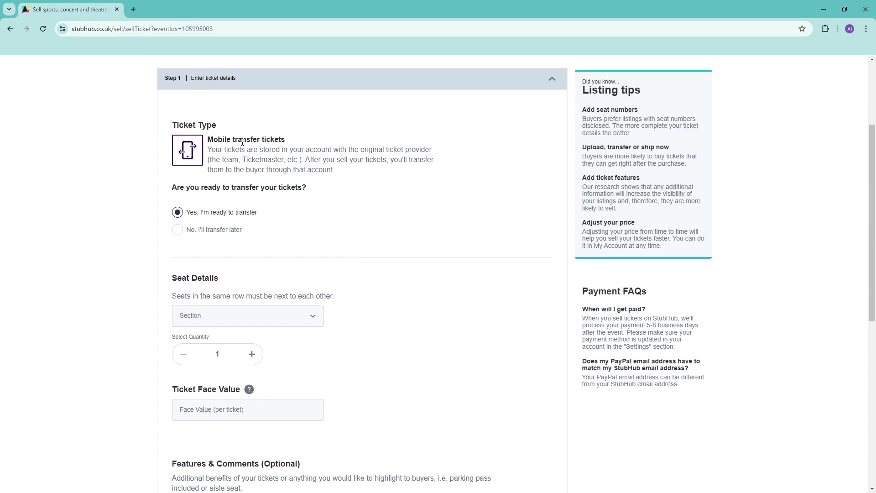
pyautogui.scroll(1, 384, 235)
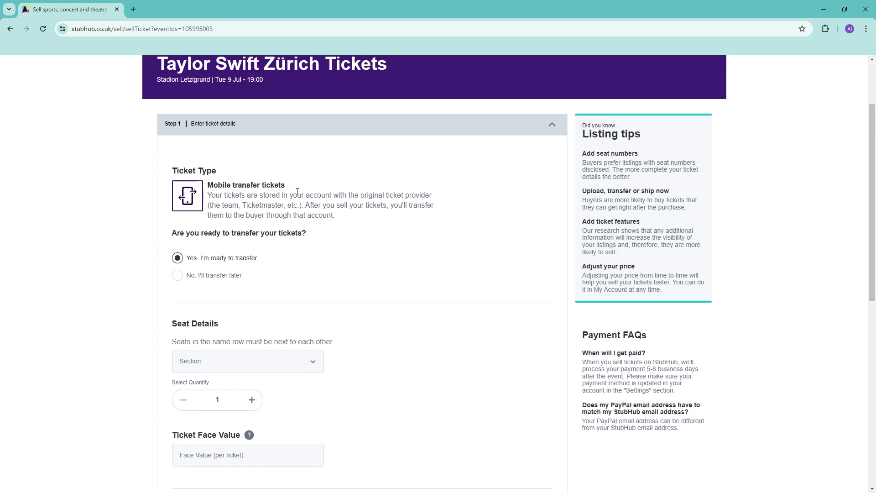
pyautogui.scroll(2, 242, 224)
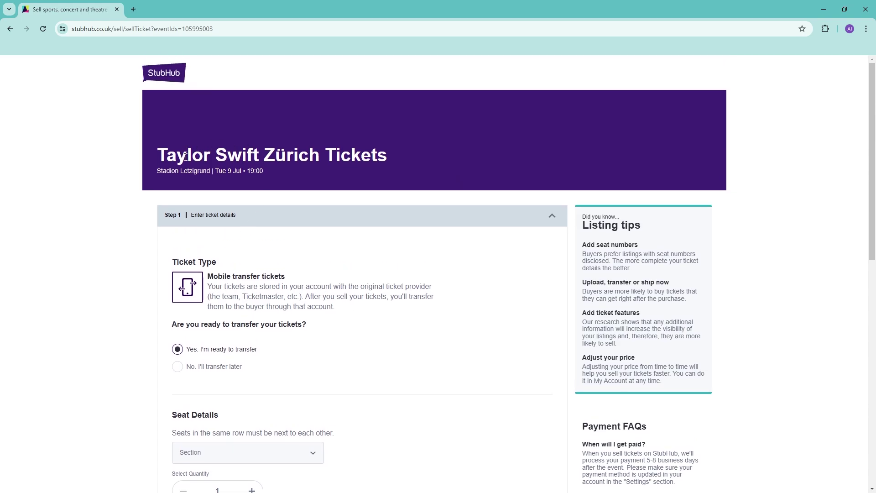
pyautogui.moveTo(186, 157); pyautogui.dragTo(357, 169)
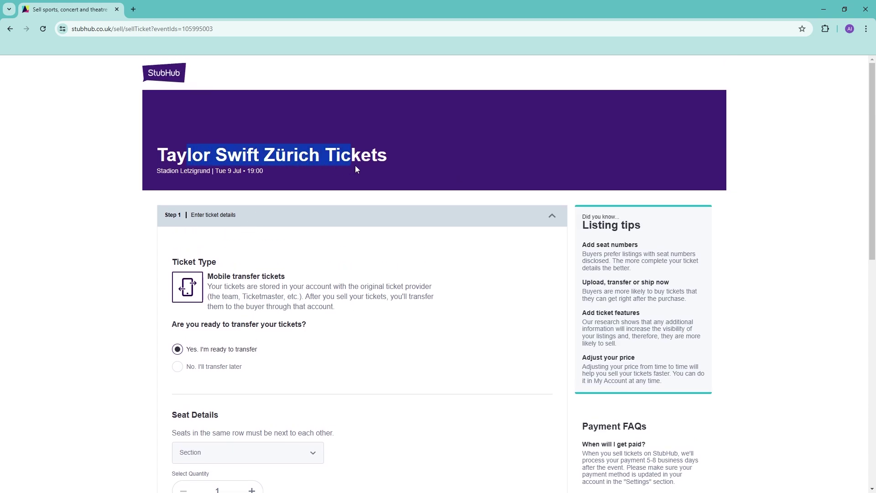
pyautogui.click(336, 314)
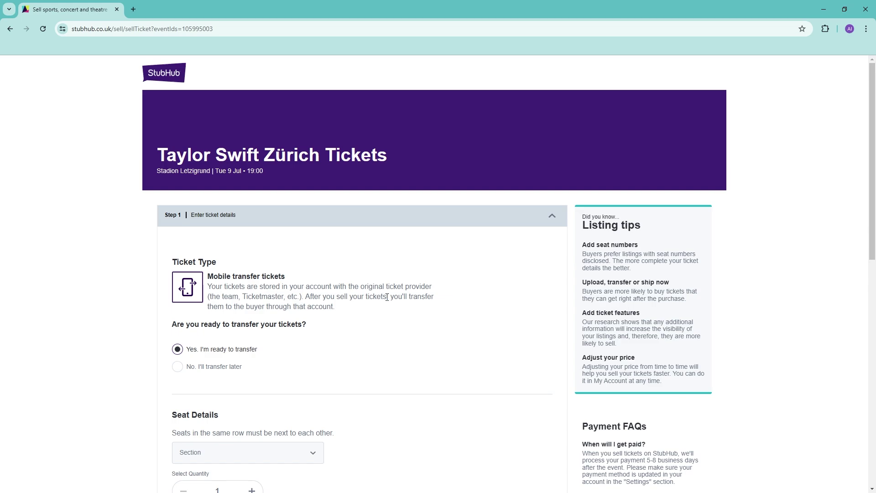
pyautogui.scroll(-3, 387, 297)
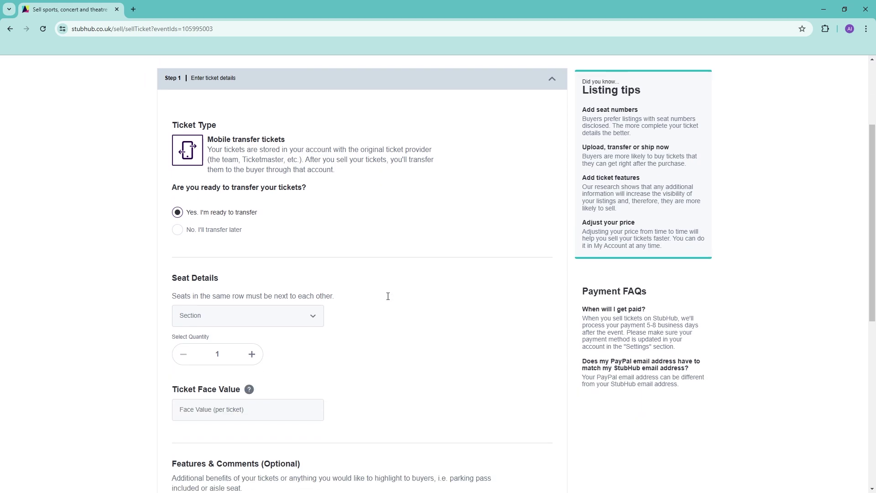
pyautogui.click(177, 234)
pyautogui.click(177, 228)
pyautogui.scroll(-2, 378, 287)
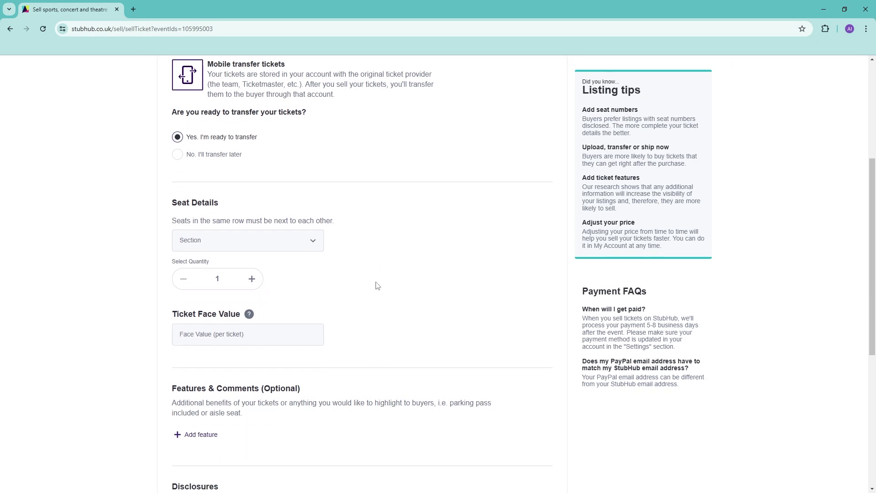
# Choose Block 1 as the seating section.
pyautogui.click(289, 241)
pyautogui.click(442, 232)
pyautogui.click(263, 236)
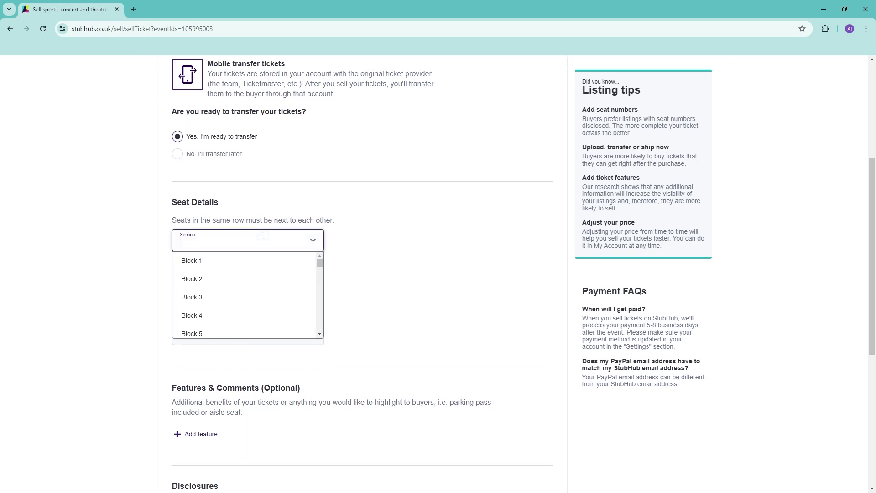
pyautogui.click(429, 252)
pyautogui.scroll(-3, 454, 254)
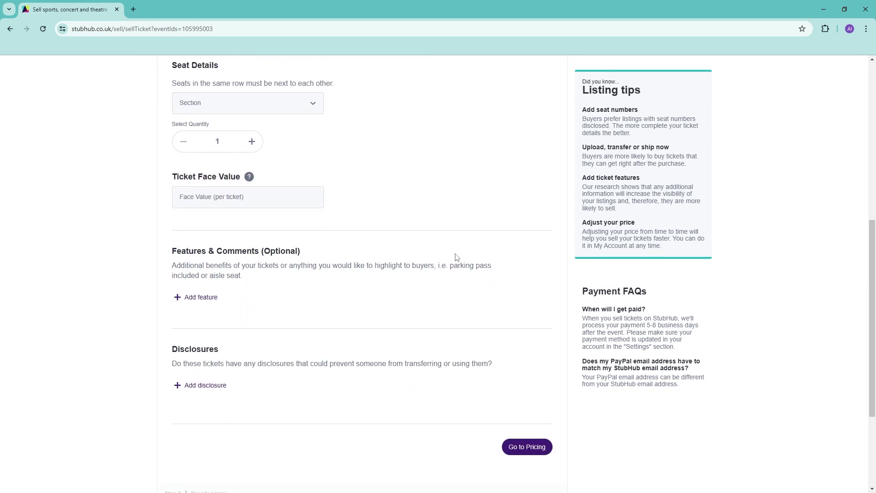
pyautogui.scroll(1, 456, 257)
pyautogui.click(238, 149)
pyautogui.click(241, 169)
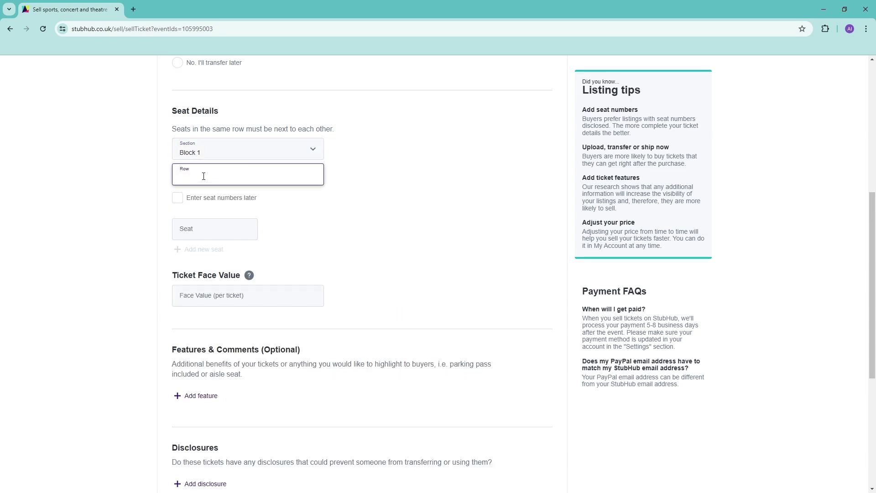
pyautogui.scroll(1, 209, 128)
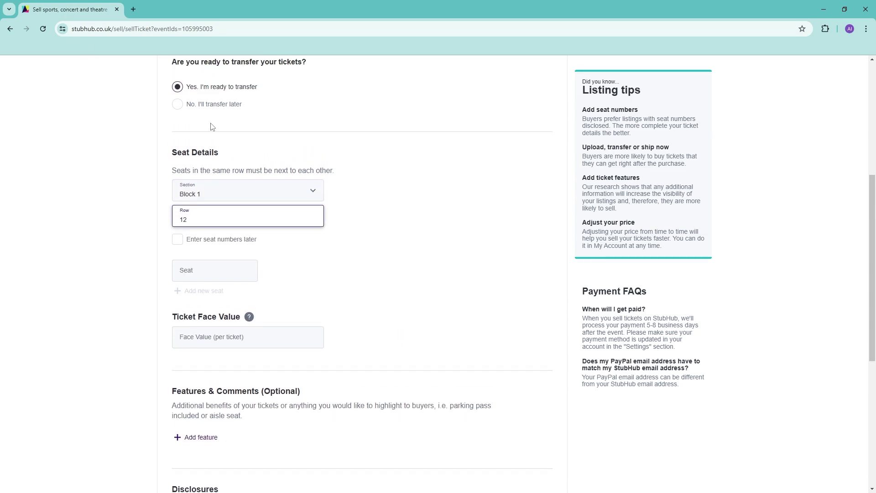
pyautogui.moveTo(331, 292); pyautogui.dragTo(339, 309)
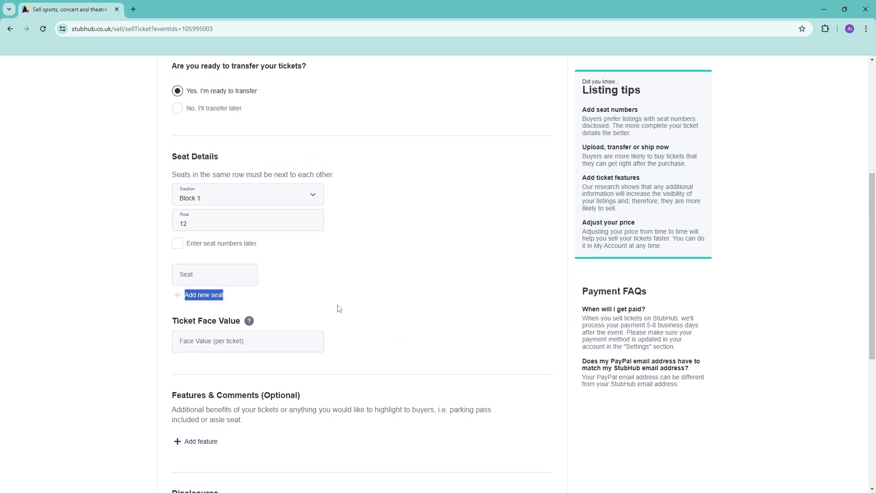
pyautogui.click(74, 310)
# Enter seat 1 and a face value of €800.00 per ticket.
pyautogui.click(230, 269)
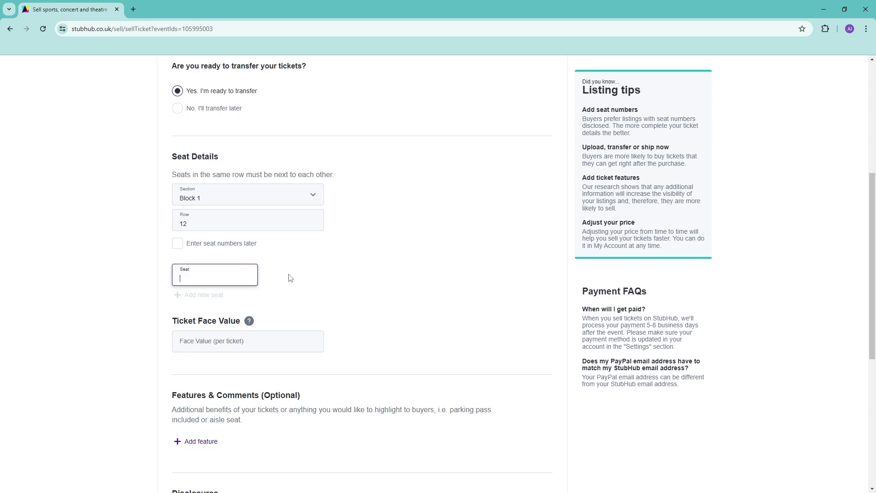
pyautogui.write('1')
pyautogui.click(288, 278)
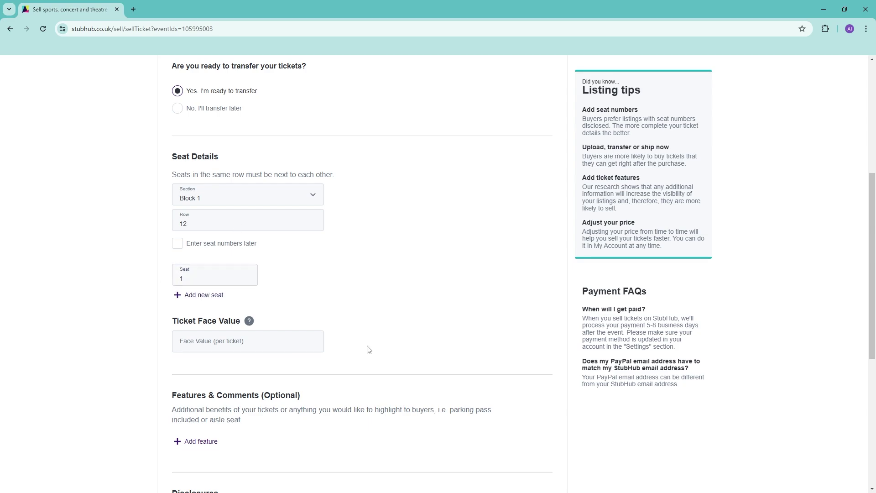
pyautogui.click(303, 347)
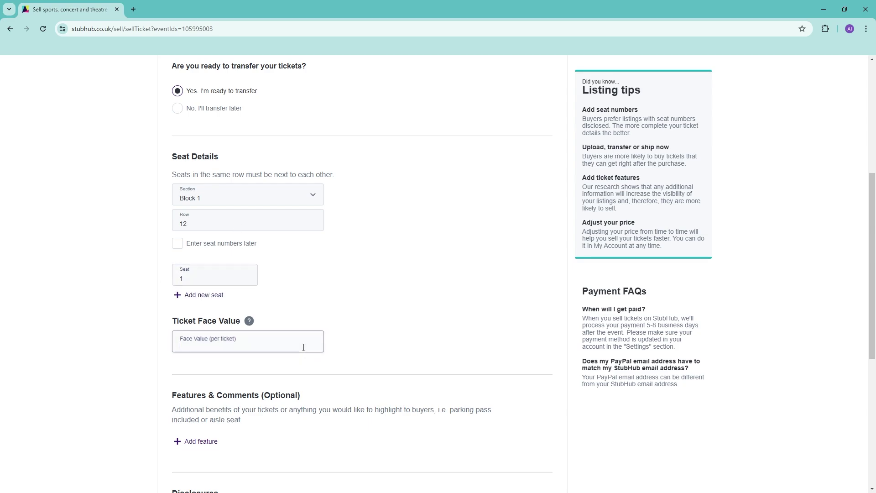
pyautogui.click(417, 364)
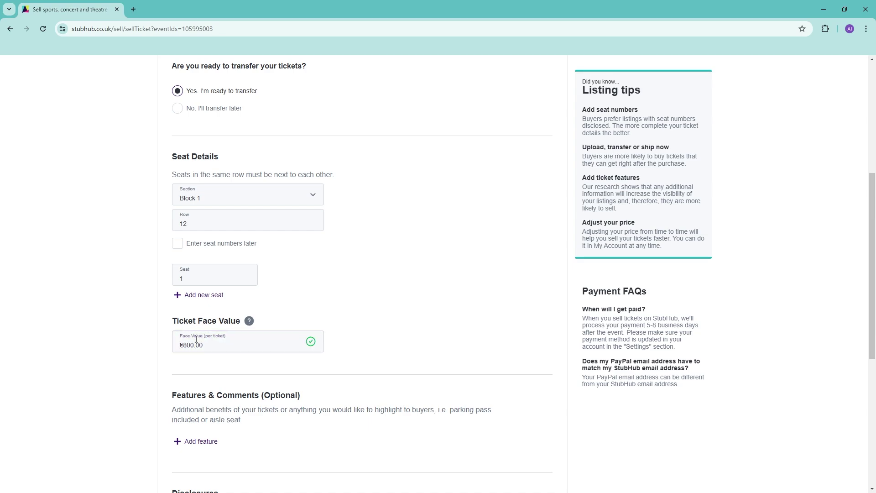
pyautogui.scroll(-3, 483, 343)
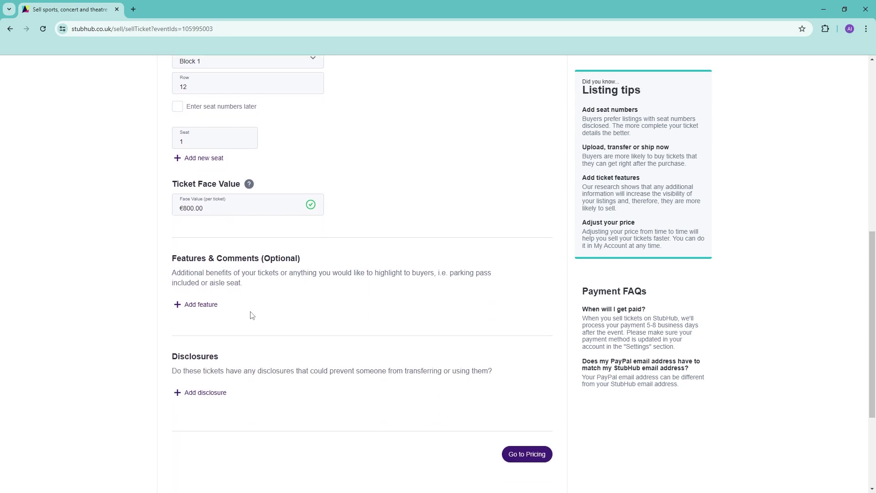
pyautogui.scroll(-2, 249, 349)
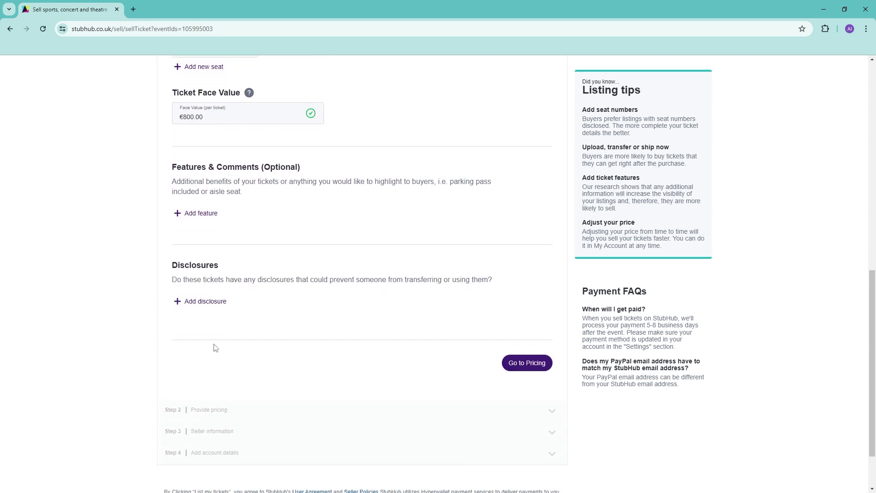
# Move to the pricing step and check the suggested €900.00–€1,800.00 price range.
pyautogui.click(527, 364)
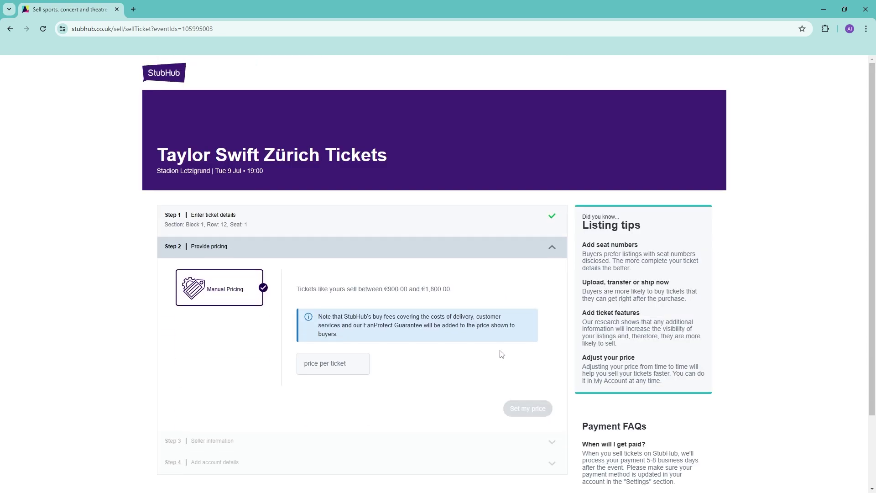
pyautogui.scroll(-2, 482, 344)
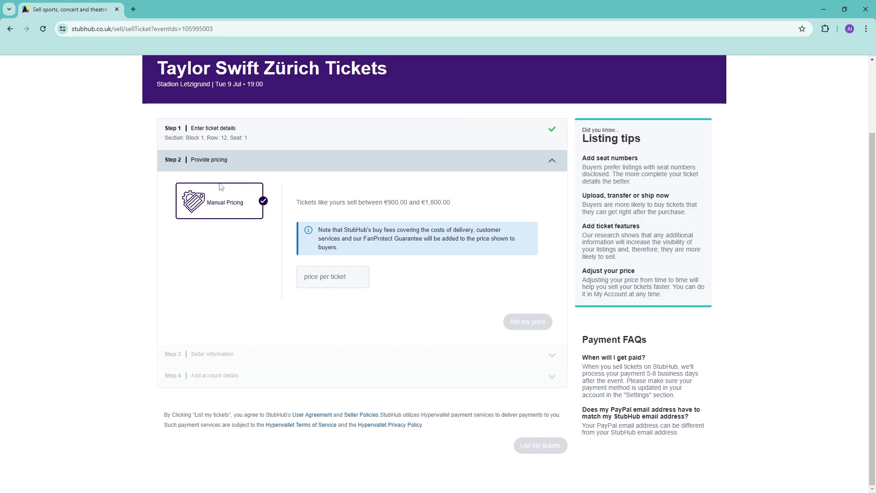
pyautogui.click(352, 276)
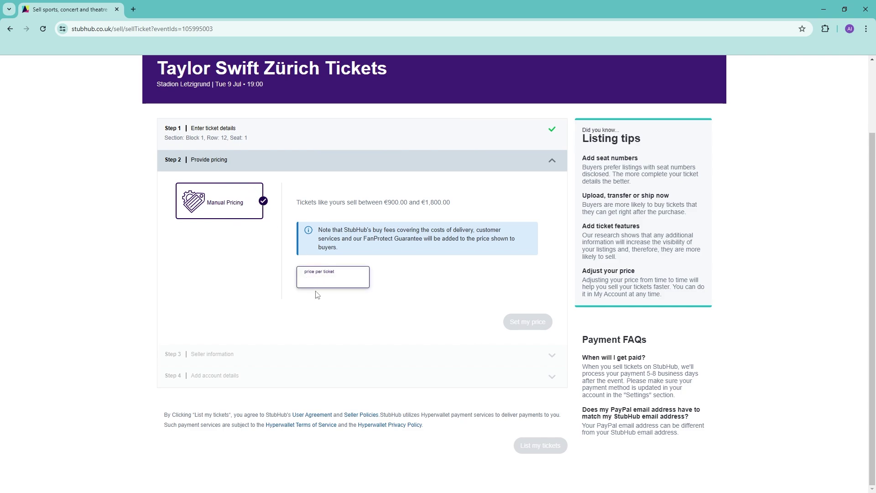
pyautogui.moveTo(384, 203); pyautogui.dragTo(456, 209)
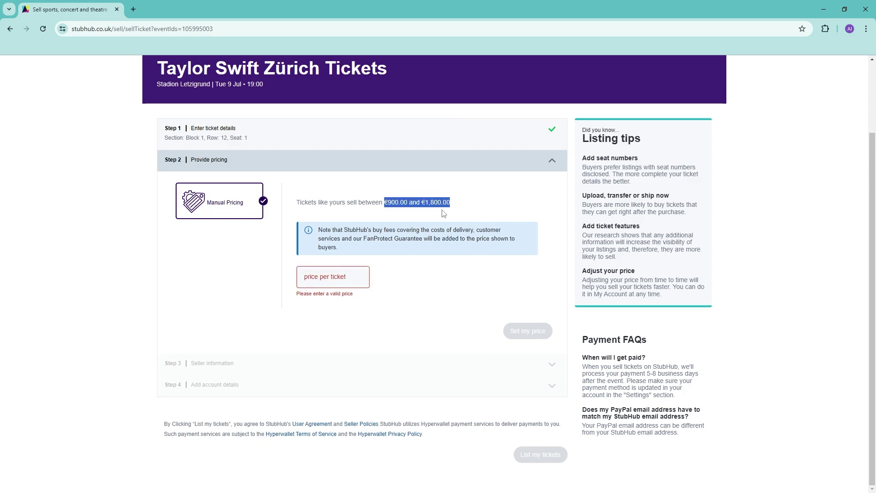
pyautogui.click(392, 213)
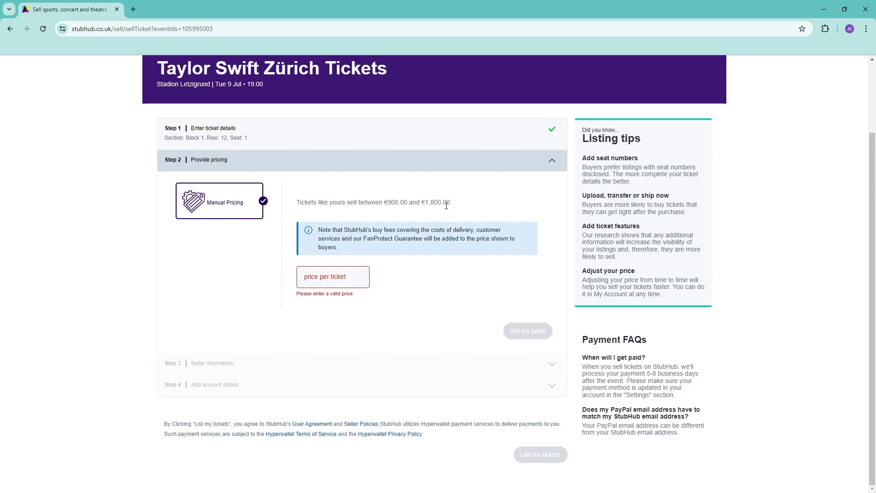
# Set the price to 1200 per ticket and review the €1,099.16 payout breakdown.
pyautogui.click(336, 283)
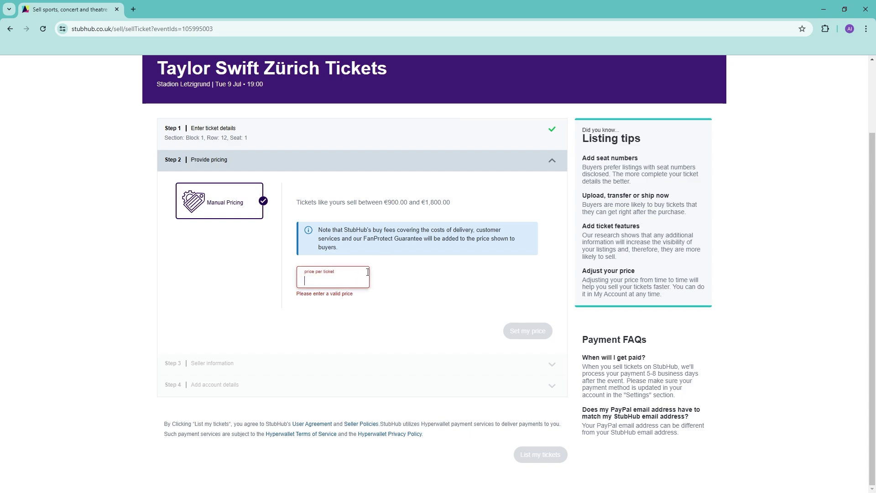
pyautogui.write('1200')
pyautogui.click(233, 287)
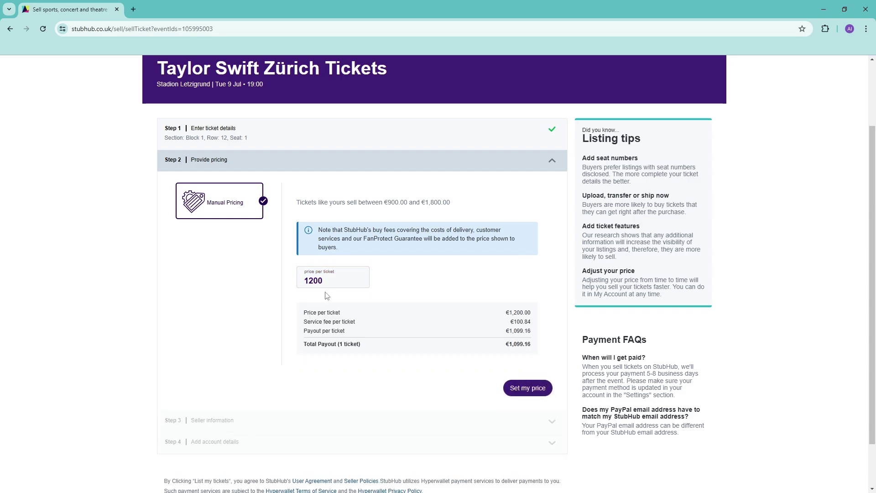
pyautogui.moveTo(299, 311); pyautogui.dragTo(470, 333)
pyautogui.moveTo(323, 322); pyautogui.dragTo(526, 322)
pyautogui.click(310, 330)
pyautogui.moveTo(310, 331); pyautogui.dragTo(294, 338)
pyautogui.click(229, 327)
pyautogui.scroll(-1, 229, 327)
# Confirm the €1,200 price and choose Private seller (Fan to Fan) as seller type.
pyautogui.click(526, 330)
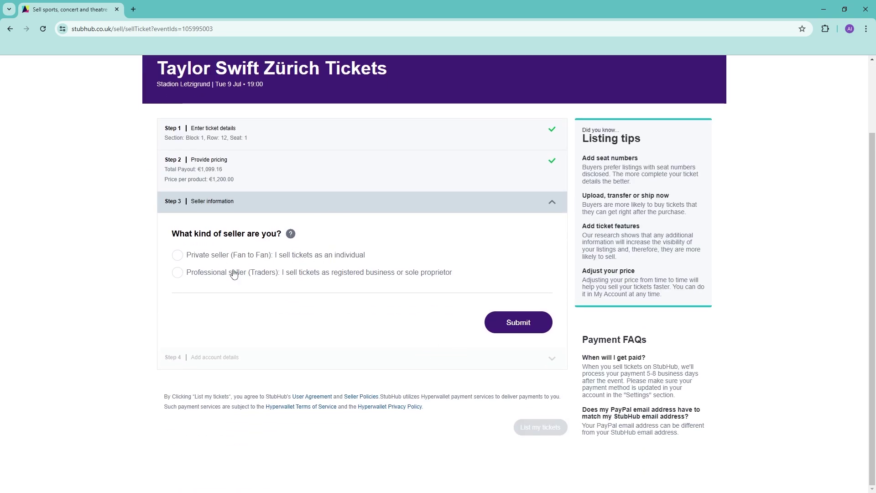
pyautogui.click(267, 255)
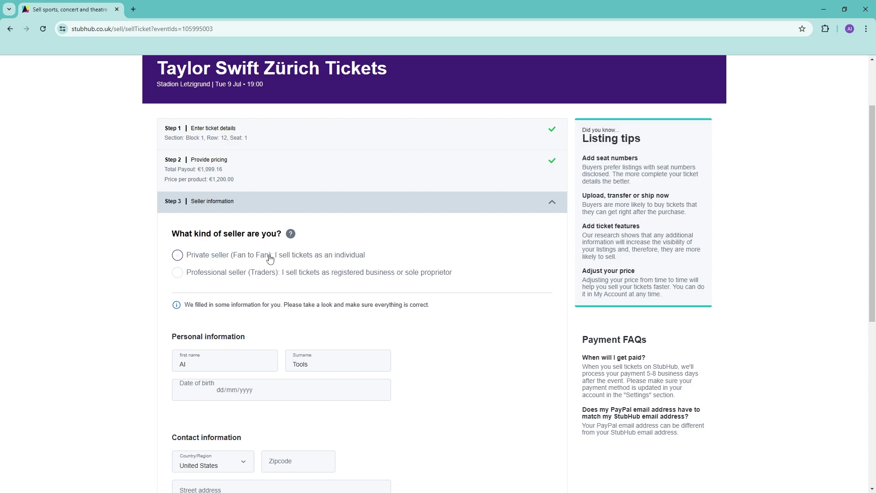
pyautogui.click(219, 274)
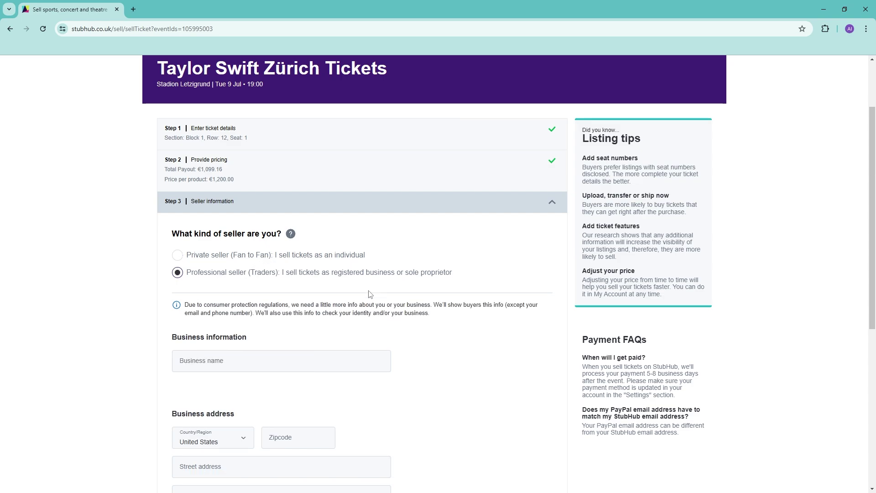
pyautogui.click(219, 256)
pyautogui.scroll(-7, 303, 327)
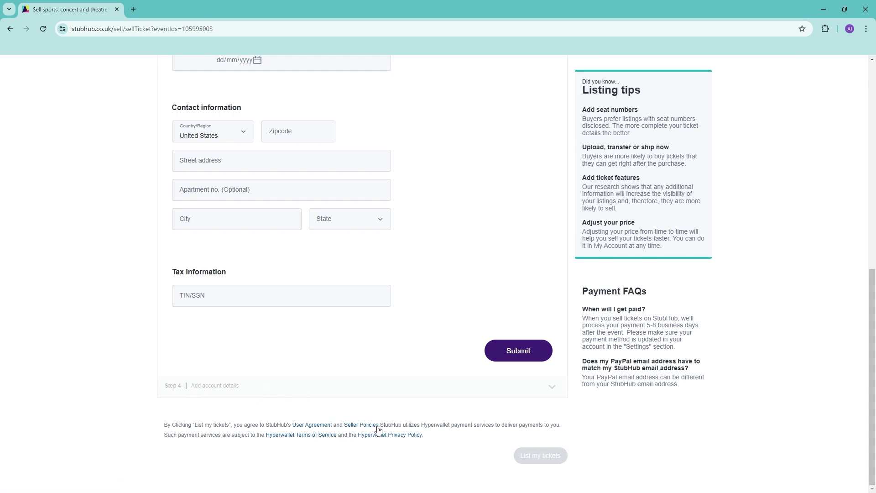
pyautogui.scroll(9, 379, 425)
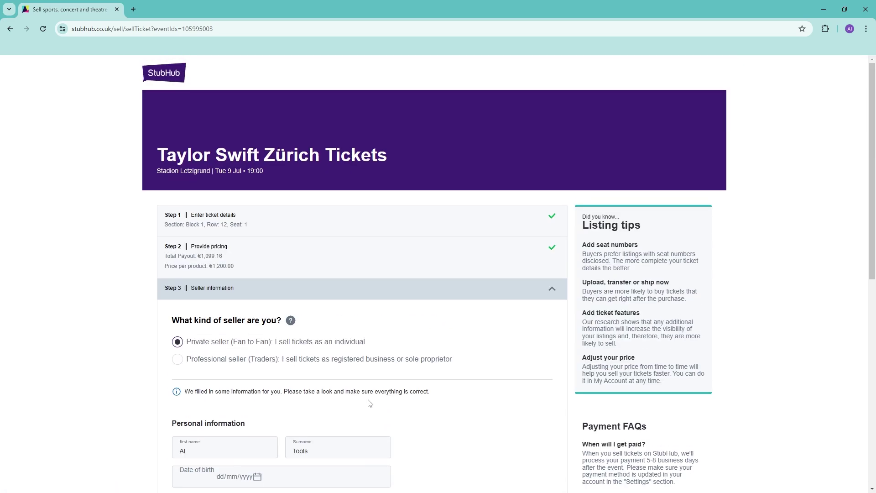